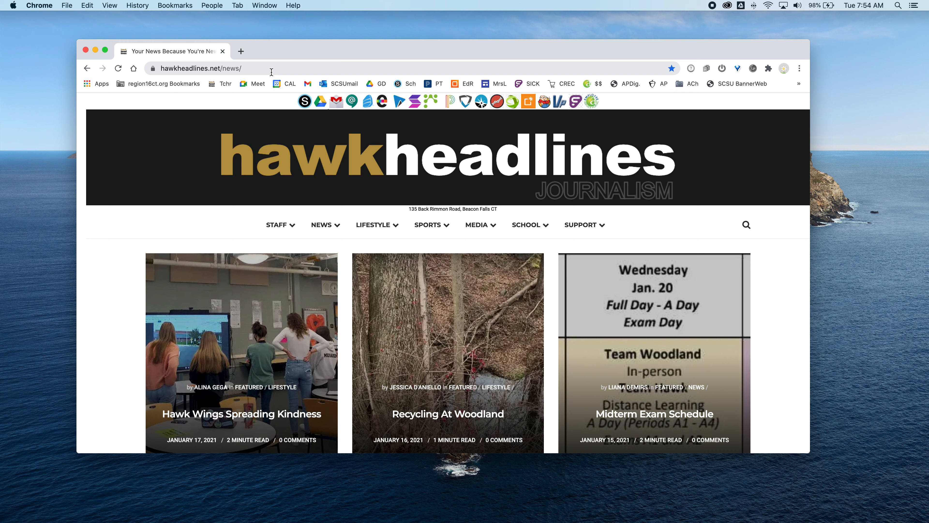
Search Google for 'google sites' and open the Google Sites sign-in result.
{"action": "left_click", "coordinate": [272, 71]}
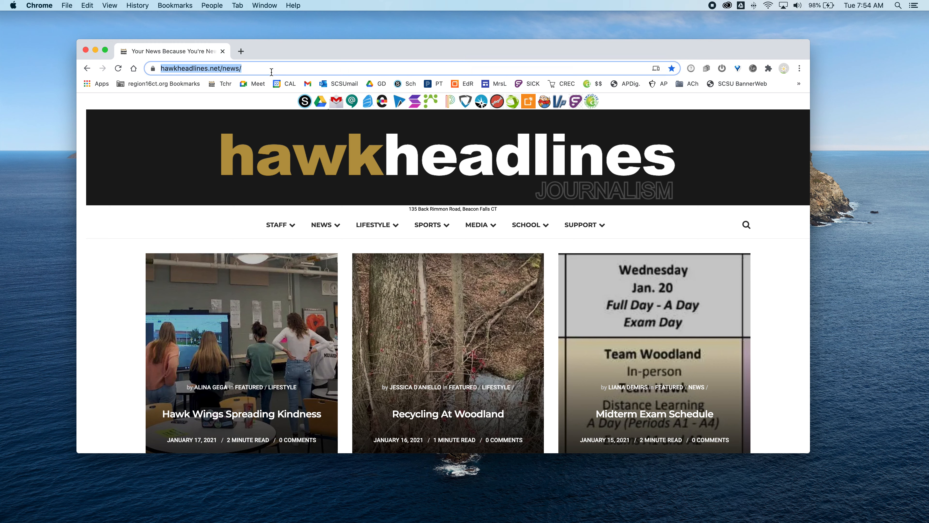
{"action": "type", "text": "gog"}
{"action": "key", "text": "BackSpace"}
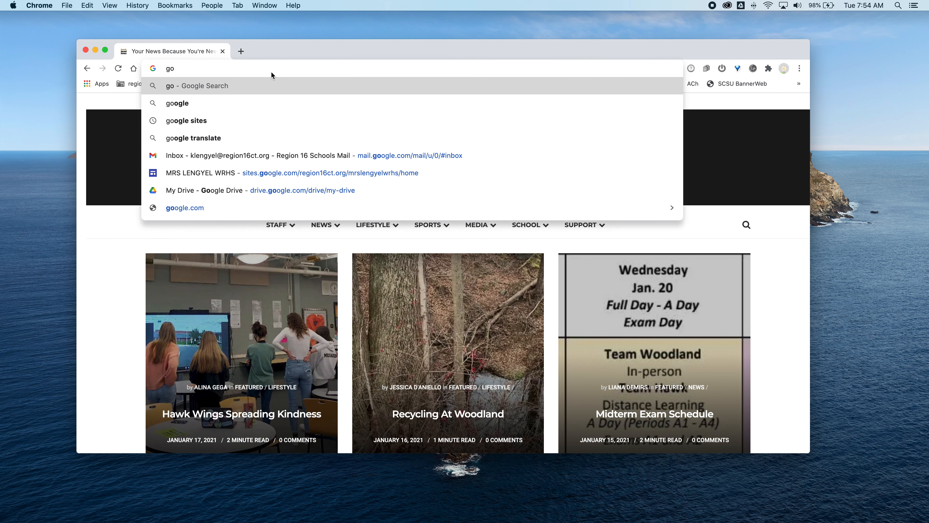
{"action": "key", "text": "Down"}
{"action": "key", "text": "Down"}
{"action": "key", "text": "Return"}
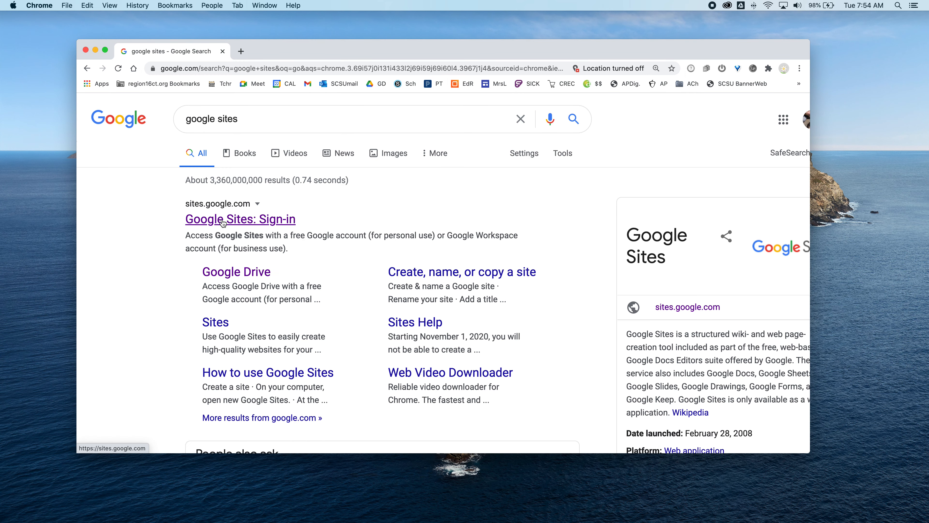
{"action": "left_click", "coordinate": [223, 220]}
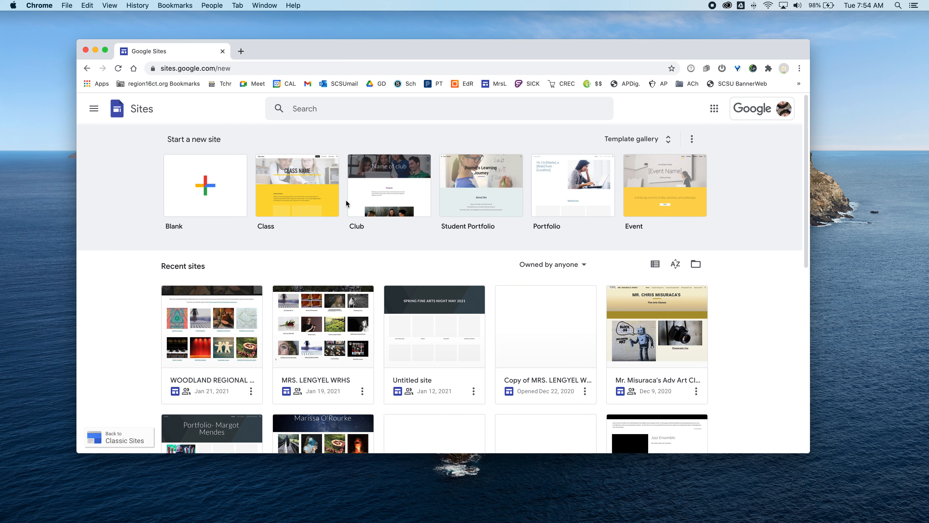
Create a blank site and replace 'Your page title' with the owner's Photo Portfolio title.
{"action": "left_click", "coordinate": [194, 190]}
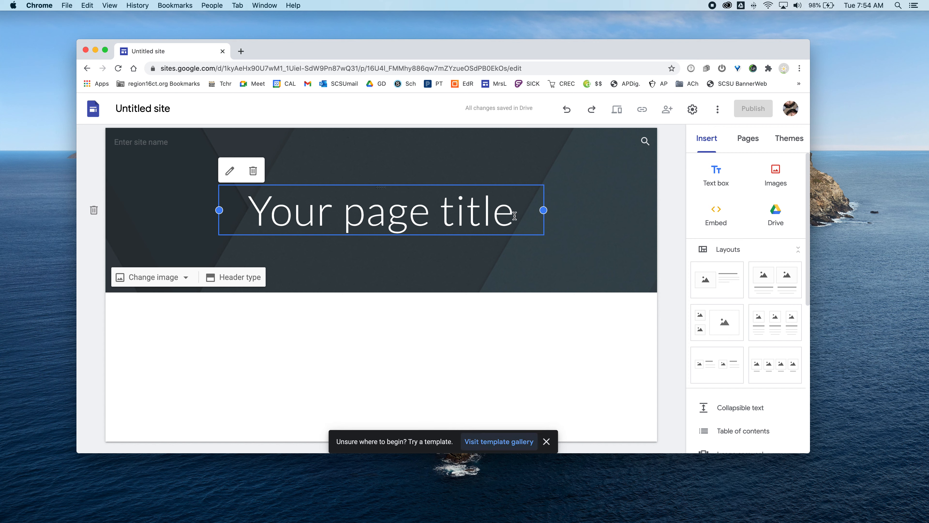
{"action": "left_click_drag", "start_coordinate": [517, 215], "coordinate": [251, 223]}
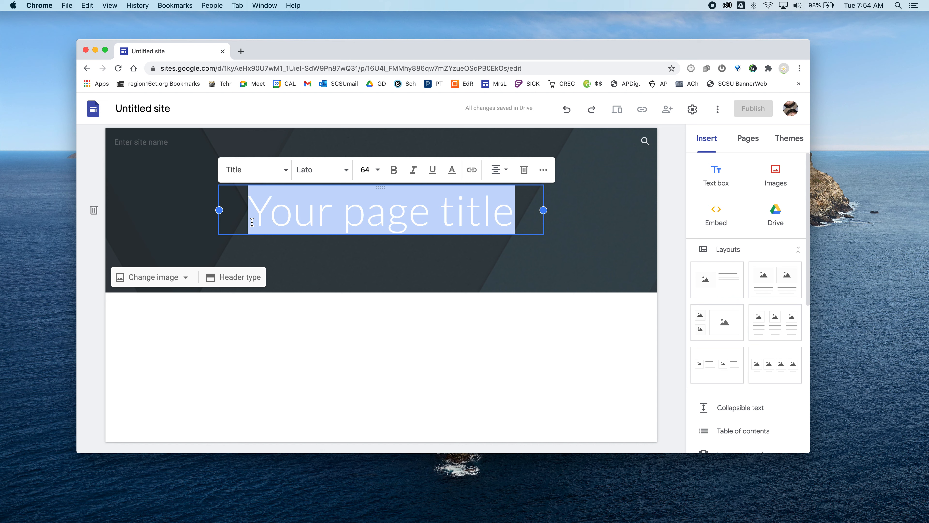
{"action": "type", "text": "Jac"}
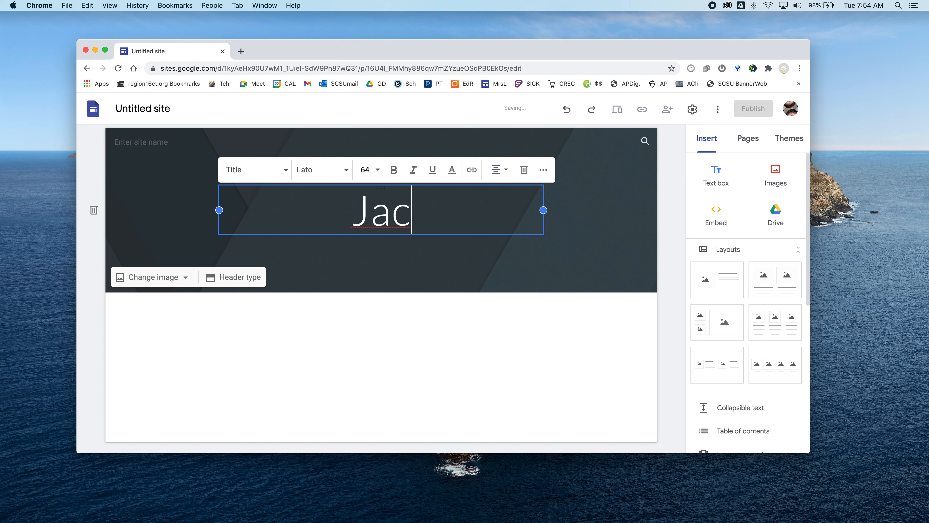
{"action": "type", "text": "k Lengyel"}
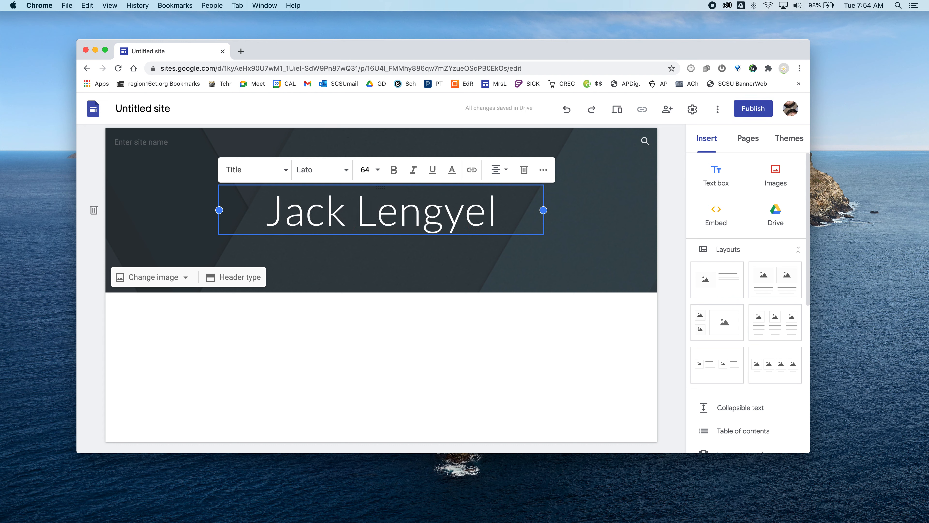
{"action": "type", "text": "'s Photo "}
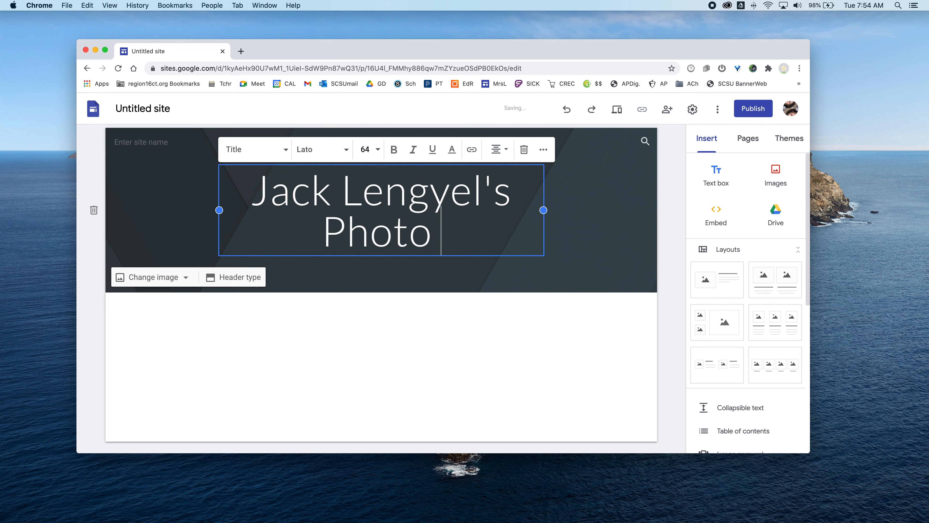
{"action": "type", "text": "Portfolio"}
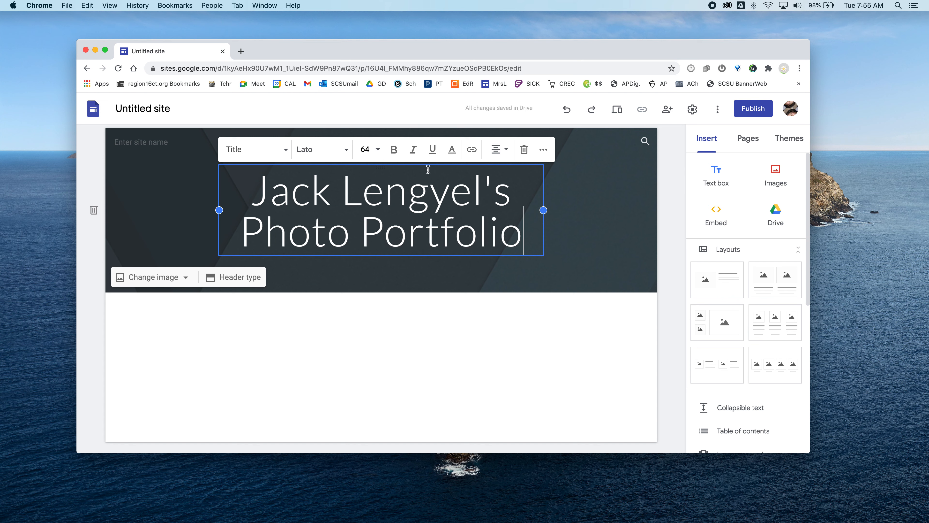
Set the whole page title to bold Impact.
{"action": "left_click_drag", "start_coordinate": [536, 239], "coordinate": [242, 191]}
{"action": "left_click", "coordinate": [256, 149]}
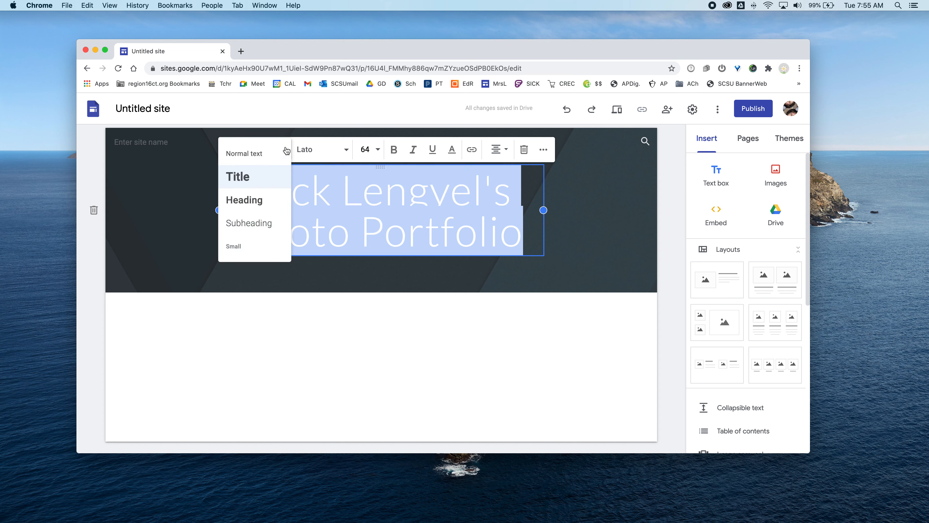
{"action": "left_click", "coordinate": [328, 150]}
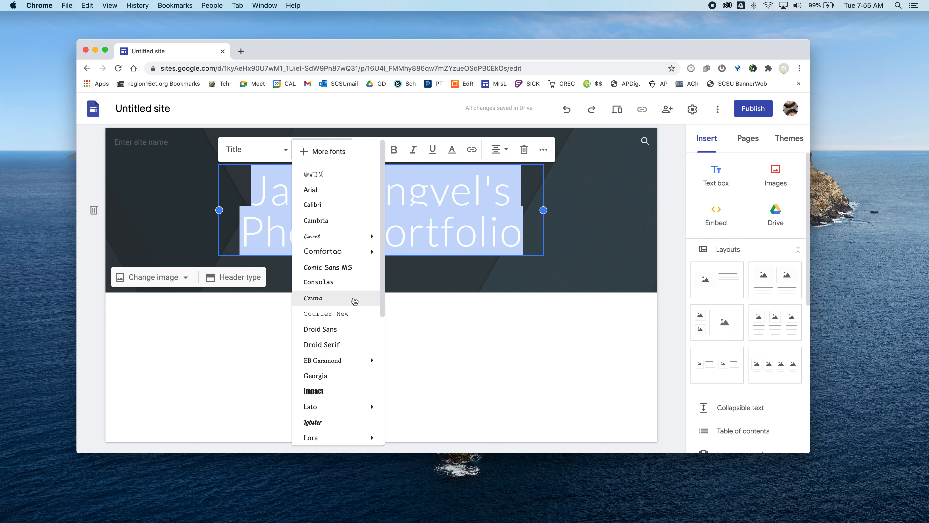
{"action": "left_click", "coordinate": [338, 391]}
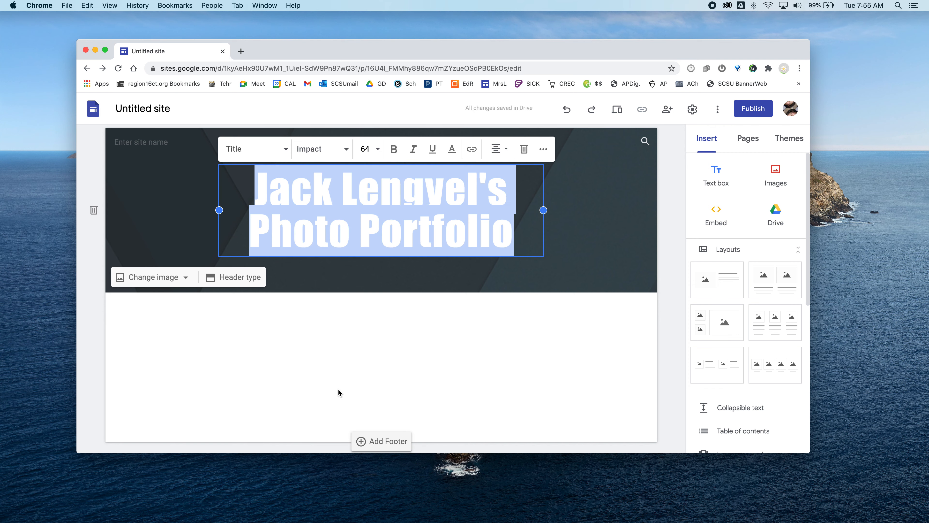
{"action": "left_click", "coordinate": [394, 149]}
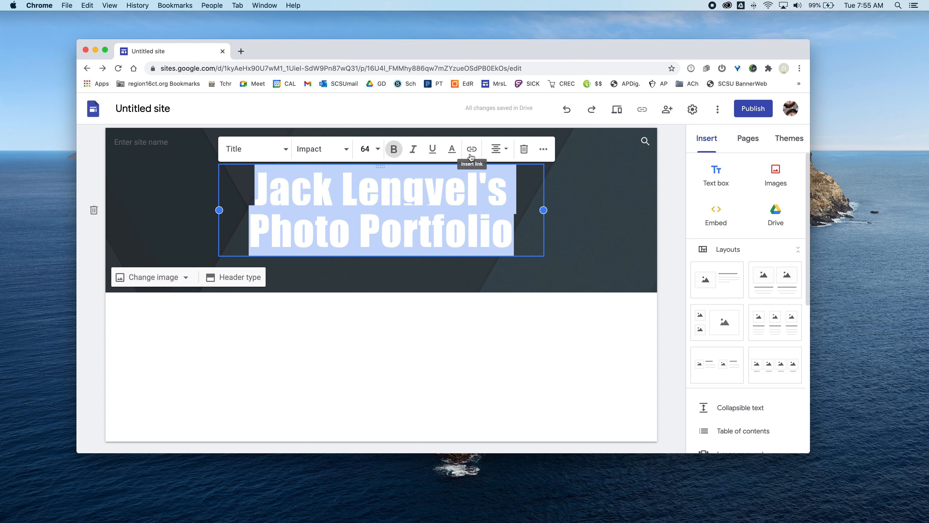
Widen the title box on both sides, then narrow it back to its original width.
{"action": "left_click_drag", "start_coordinate": [544, 210], "coordinate": [628, 210]}
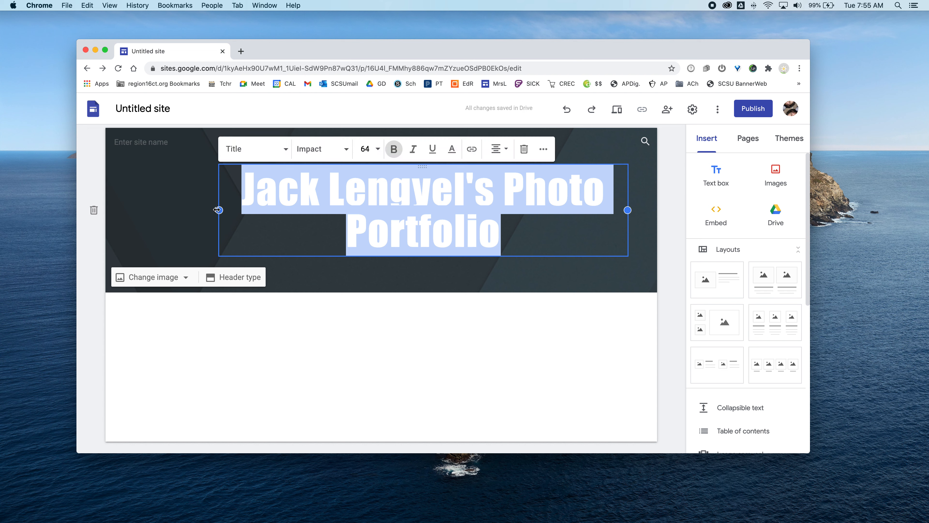
{"action": "left_click_drag", "start_coordinate": [219, 210], "coordinate": [126, 216]}
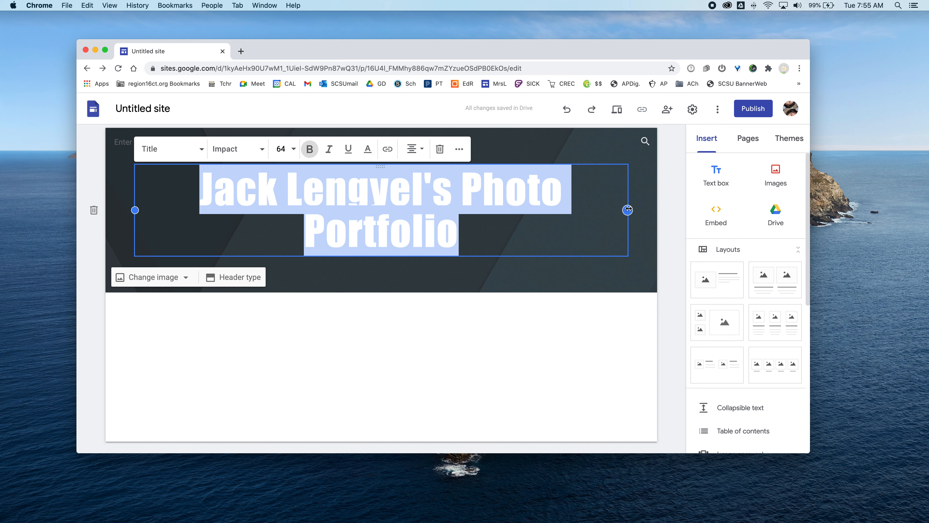
{"action": "left_click_drag", "start_coordinate": [628, 210], "coordinate": [544, 210]}
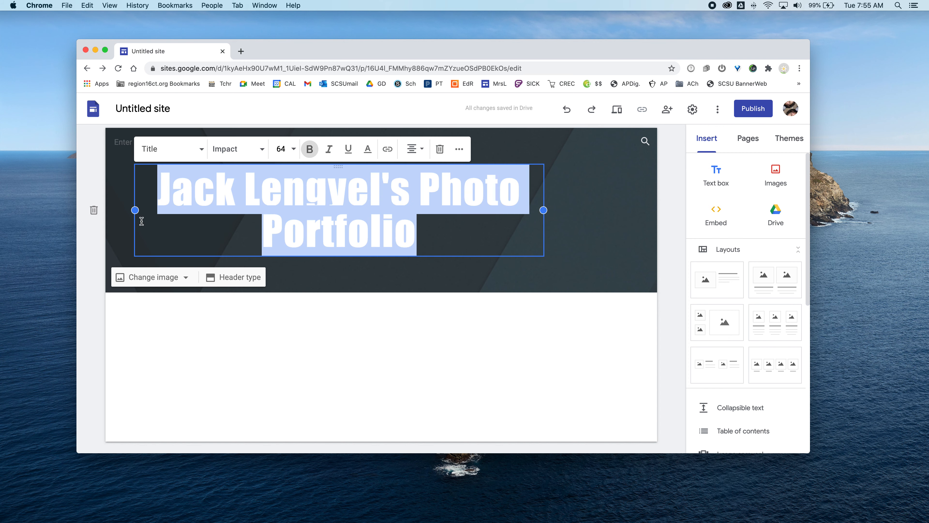
{"action": "left_click_drag", "start_coordinate": [131, 209], "coordinate": [219, 210]}
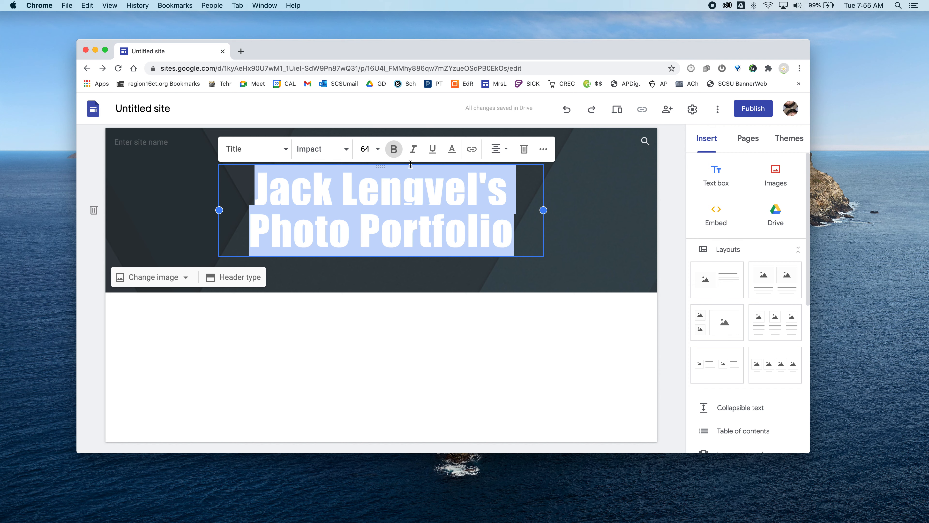
Change the title to Arial at size 48 and break it onto a new line before 'Photo'.
{"action": "left_click", "coordinate": [321, 150]}
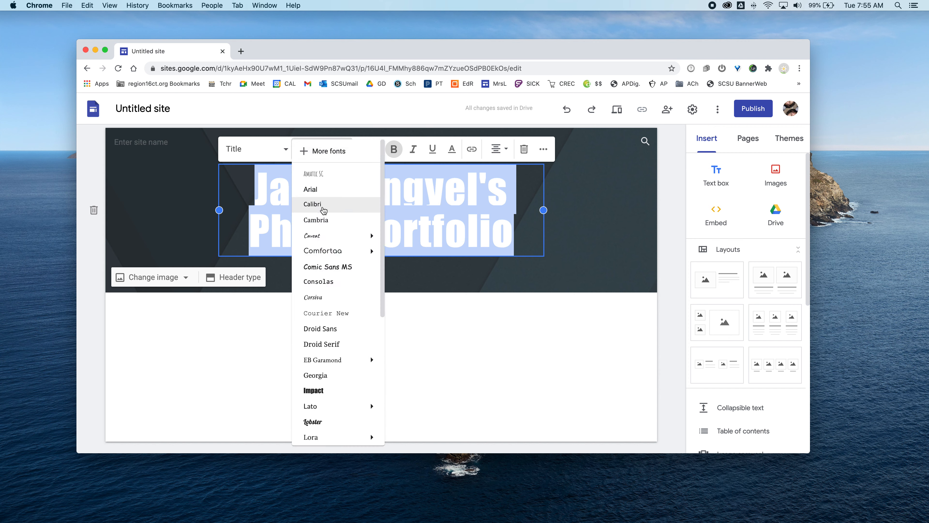
{"action": "left_click", "coordinate": [324, 190]}
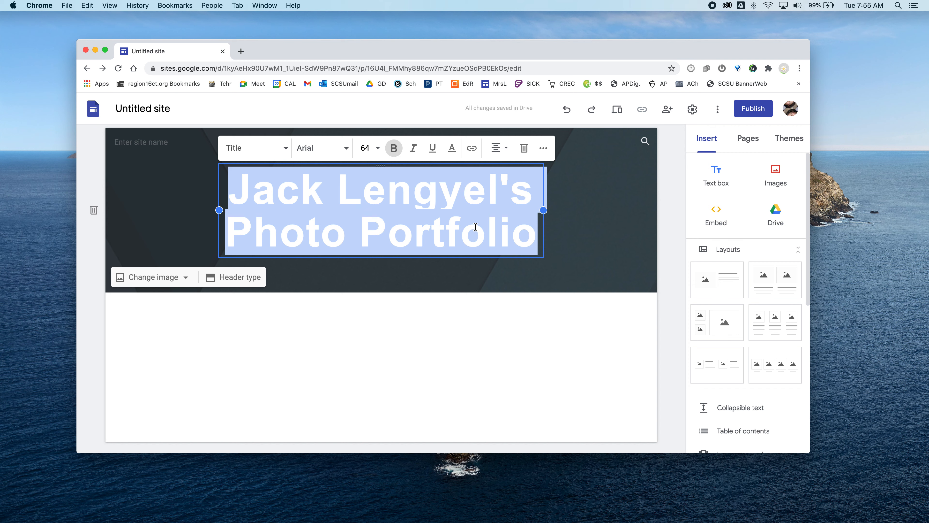
{"action": "left_click", "coordinate": [378, 149]}
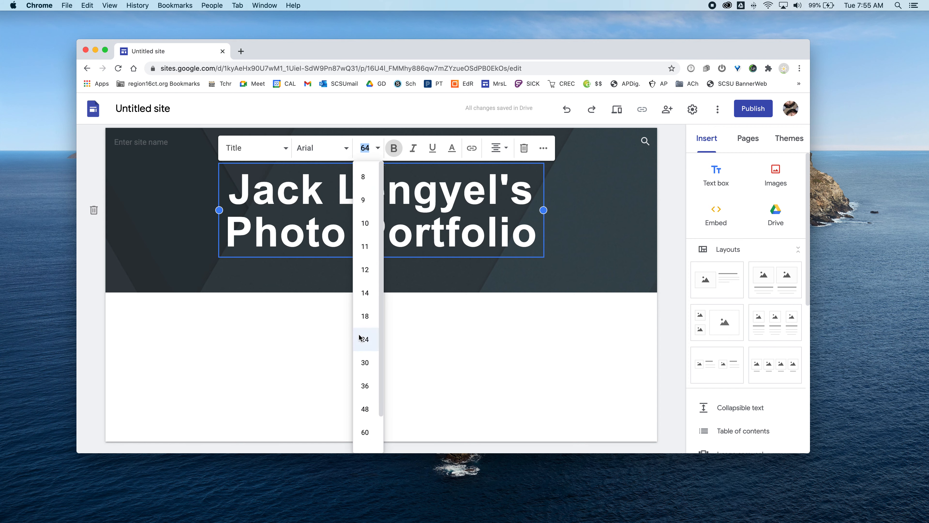
{"action": "left_click", "coordinate": [365, 409]}
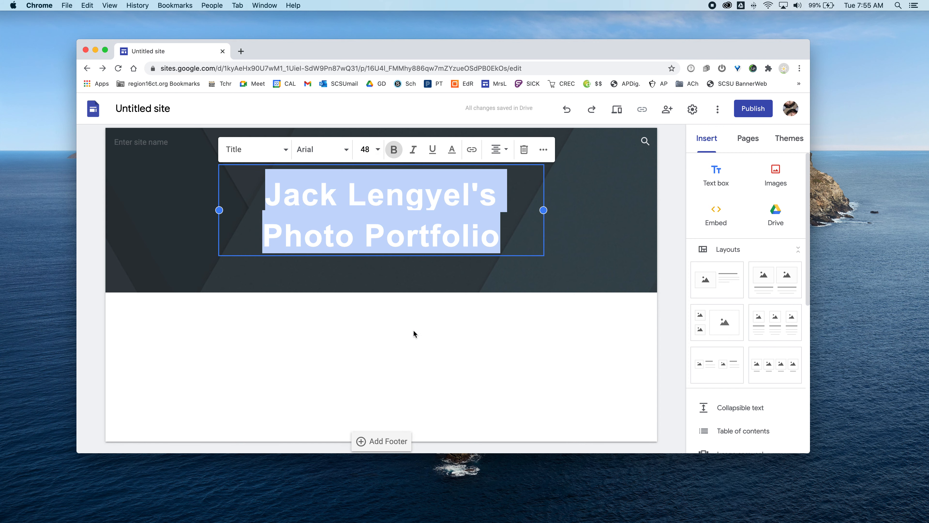
{"action": "left_click", "coordinate": [345, 153]}
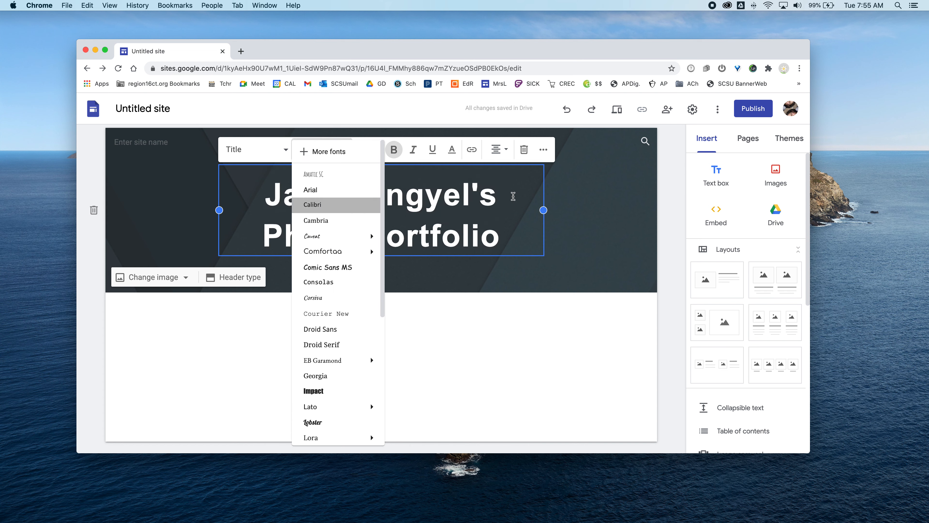
{"action": "left_click", "coordinate": [437, 193]}
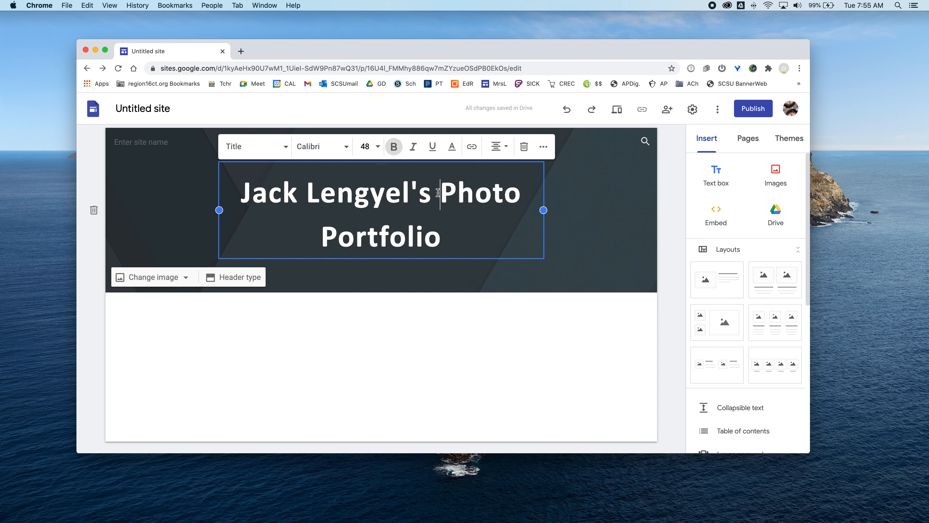
{"action": "key", "text": "Return"}
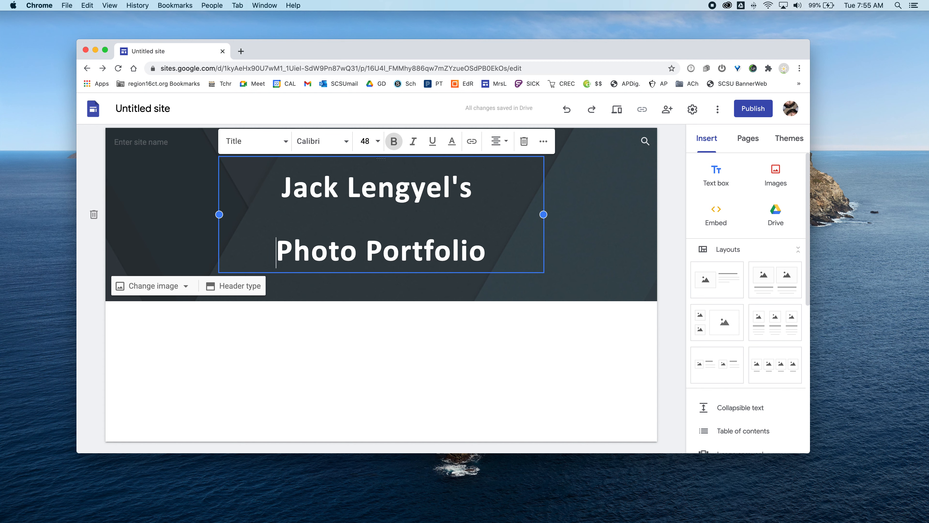
Rejoin the title into one line and stretch its box left and right so it fits.
{"action": "key", "text": "BackSpace"}
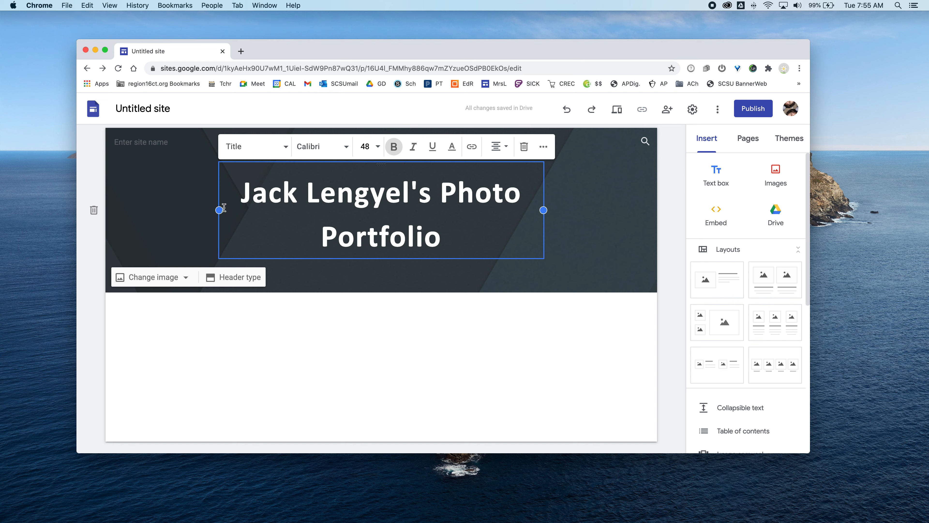
{"action": "left_click_drag", "start_coordinate": [220, 210], "coordinate": [120, 214]}
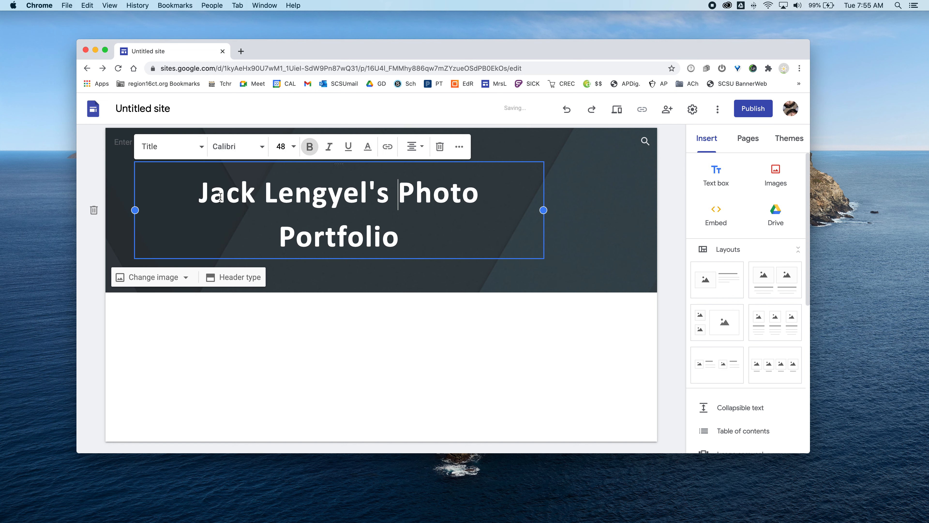
{"action": "left_click_drag", "start_coordinate": [544, 210], "coordinate": [649, 208]}
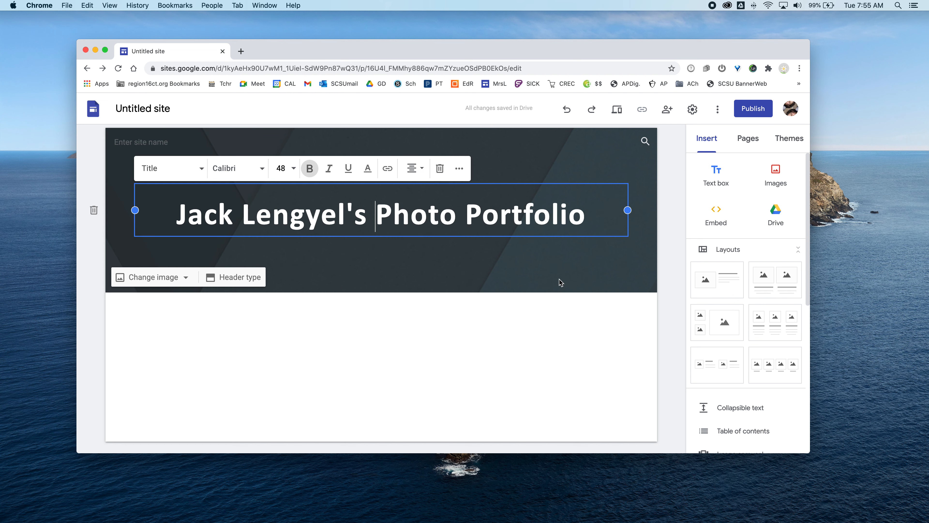
{"action": "left_click", "coordinate": [539, 270]}
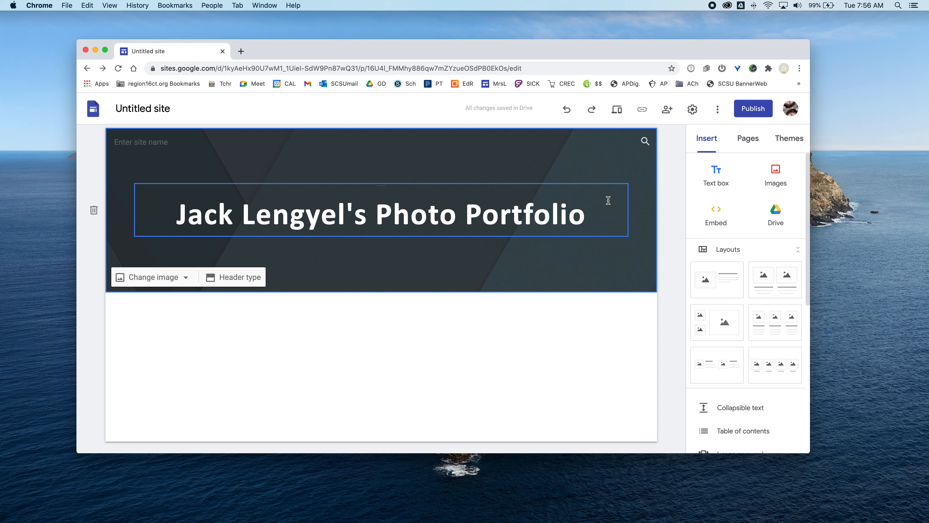
Publish the site at an available address made of the owner's name plus 'photograph'.
{"action": "left_click", "coordinate": [759, 114]}
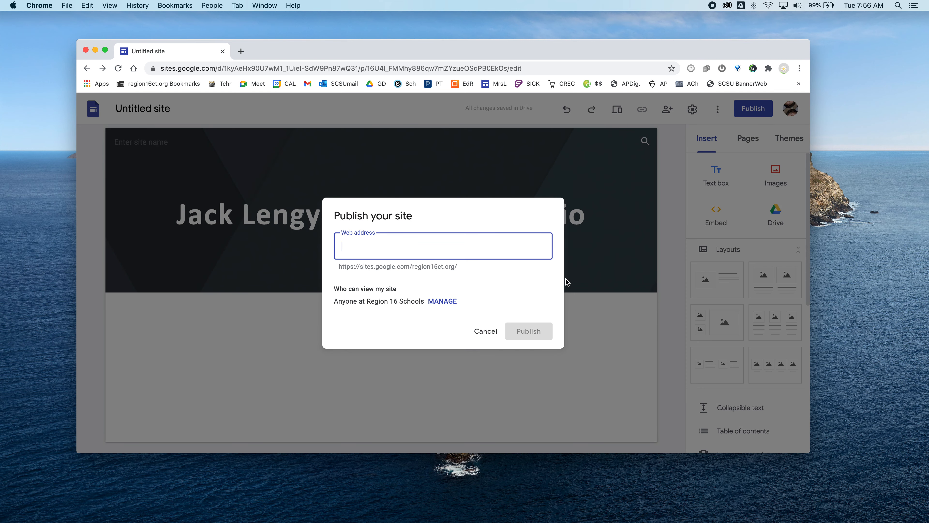
{"action": "type", "text": "j"}
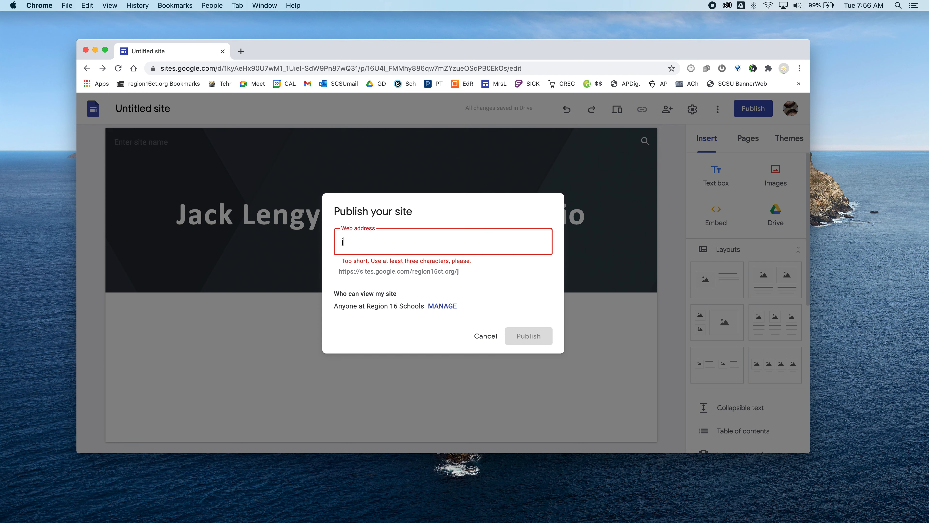
{"action": "type", "text": "acklengyel"}
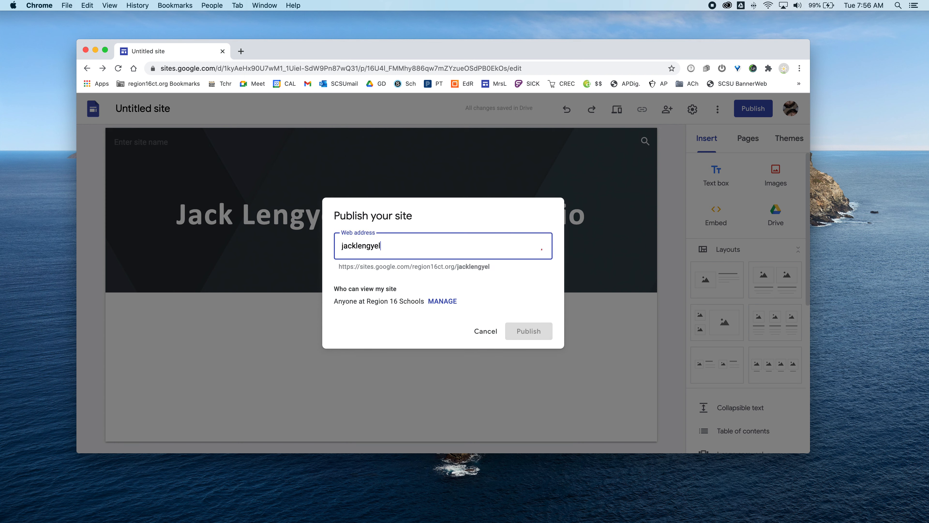
{"action": "type", "text": "photoportfolio"}
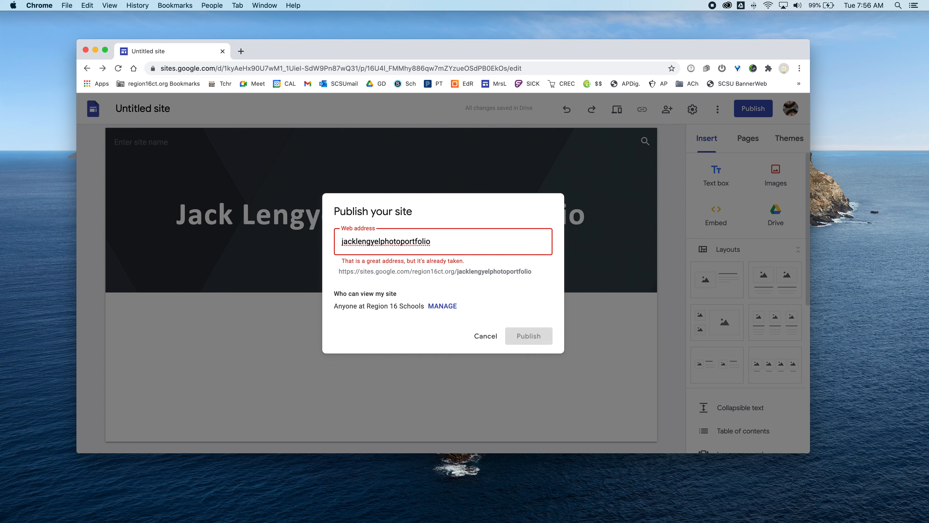
{"action": "key", "text": "BackSpace"}
{"action": "key", "text": "BackSpace"}
{"action": "key", "text": "BackSpace"}
{"action": "key", "text": "BackSpace"}
{"action": "key", "text": "BackSpace"}
{"action": "key", "text": "BackSpace"}
{"action": "key", "text": "BackSpace"}
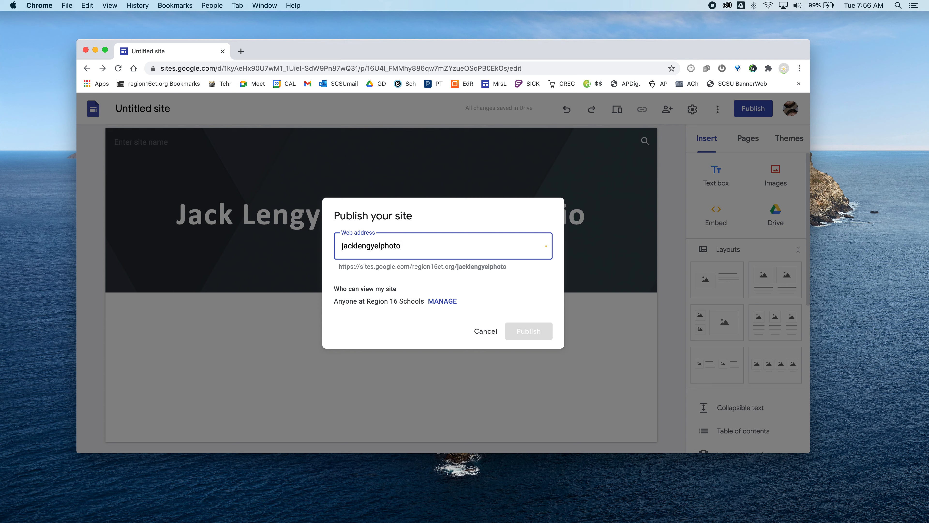
{"action": "type", "text": "graphy"}
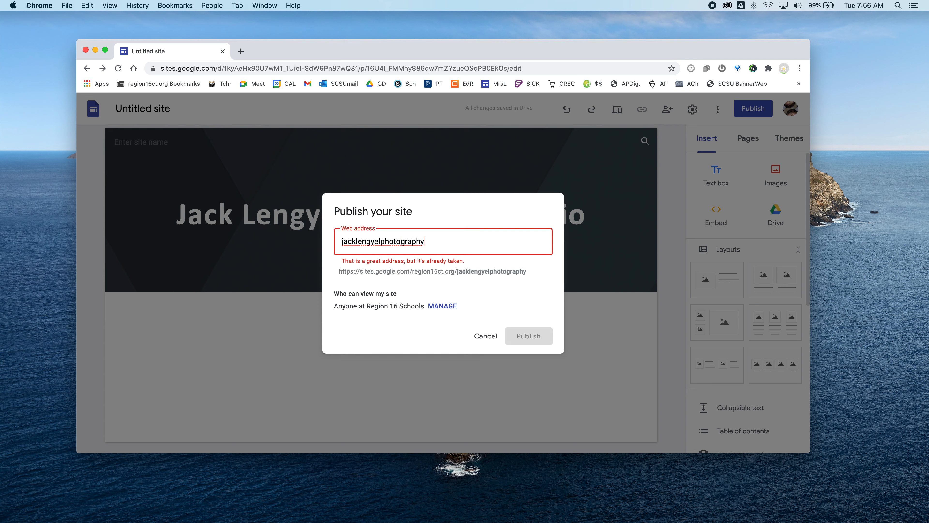
{"action": "key", "text": "BackSpace"}
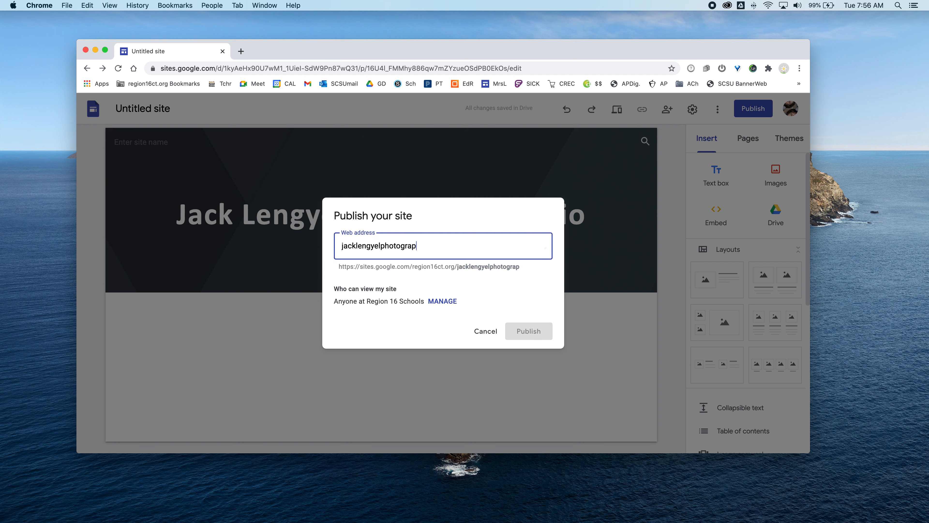
{"action": "type", "text": "phs"}
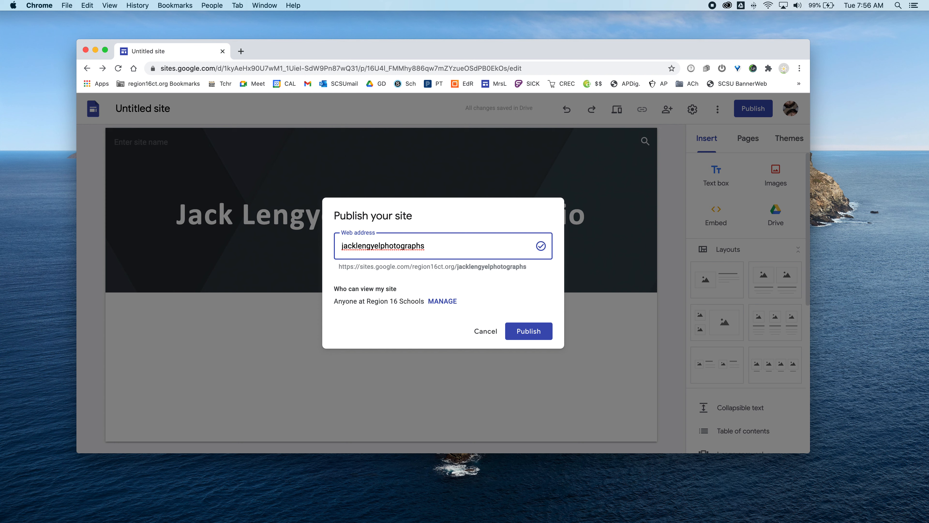
{"action": "key", "text": "BackSpace"}
{"action": "left_click", "coordinate": [531, 331]}
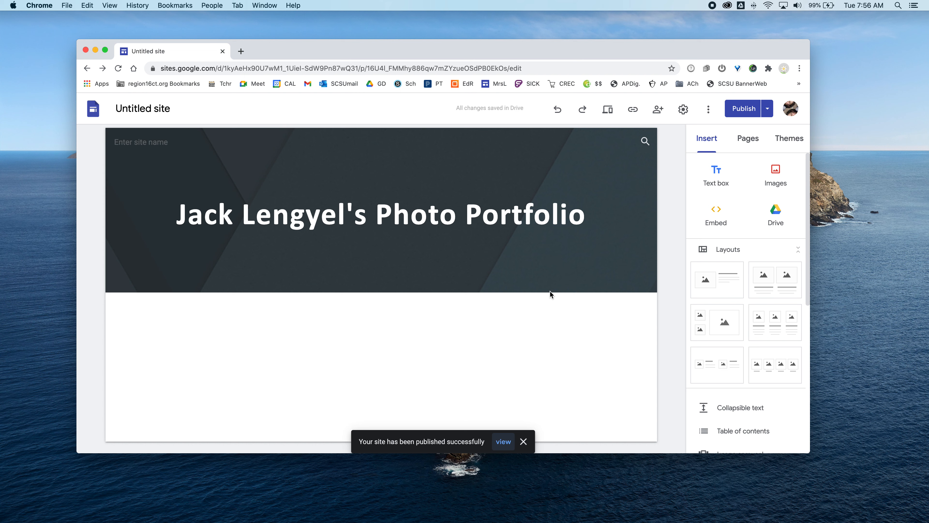
View the published portfolio site in a new tab, then go back to editing the page.
{"action": "left_click", "coordinate": [769, 109]}
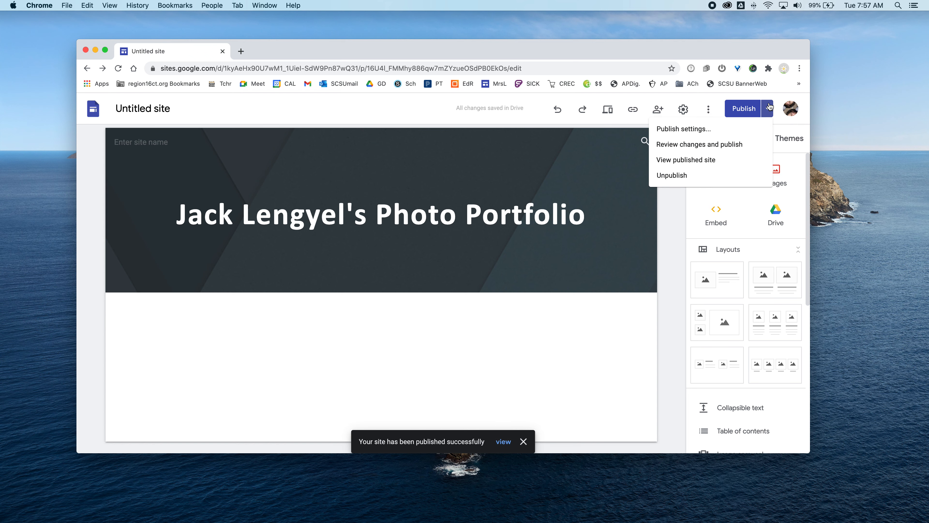
{"action": "left_click", "coordinate": [700, 162]}
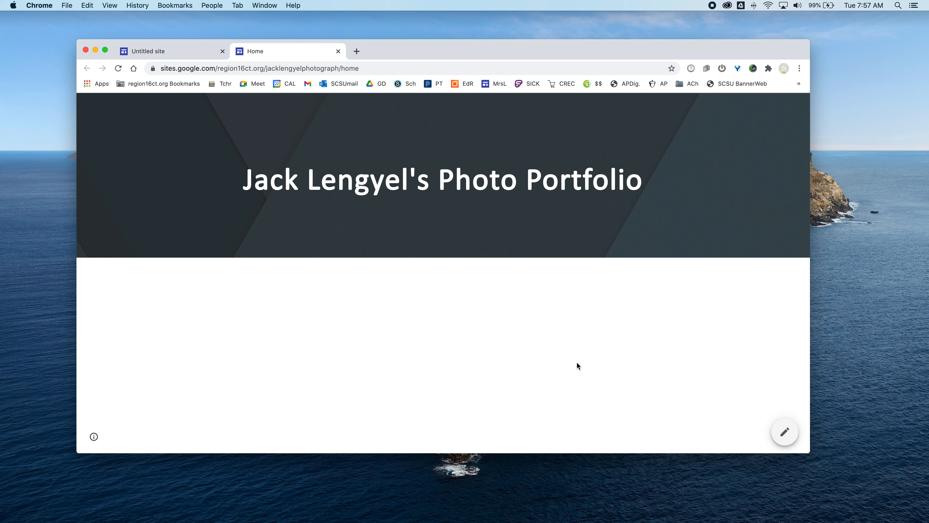
{"action": "left_click", "coordinate": [787, 432]}
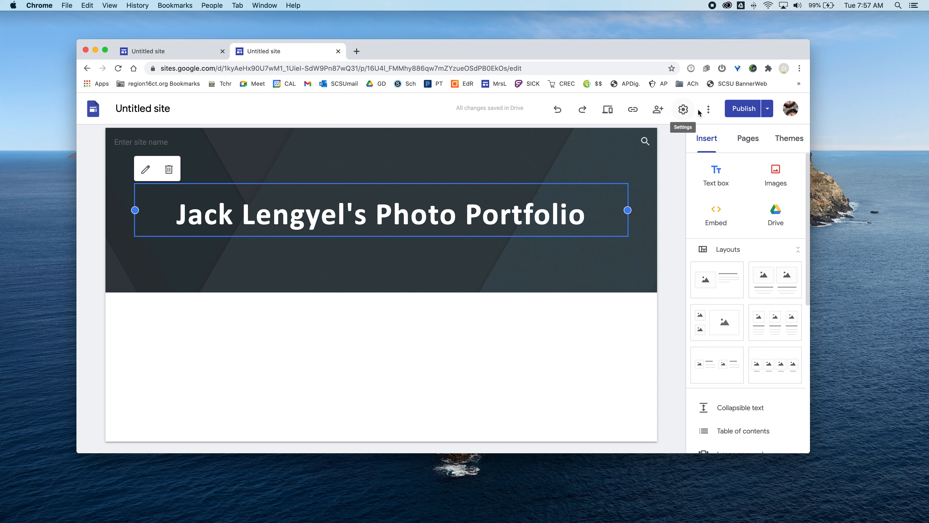
Glance at Settings and the More menu, then open the site's Share with others dialog.
{"action": "left_click", "coordinate": [684, 110]}
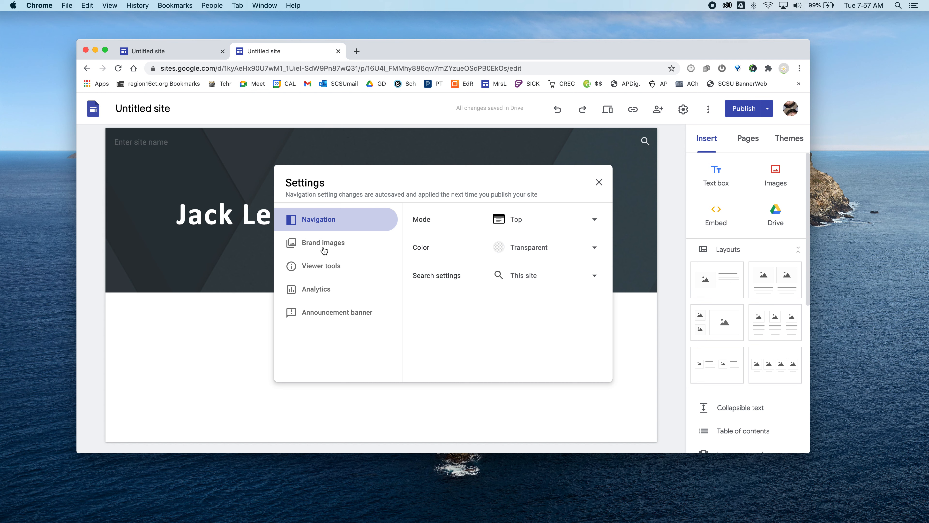
{"action": "left_click", "coordinate": [599, 182]}
{"action": "left_click", "coordinate": [708, 110]}
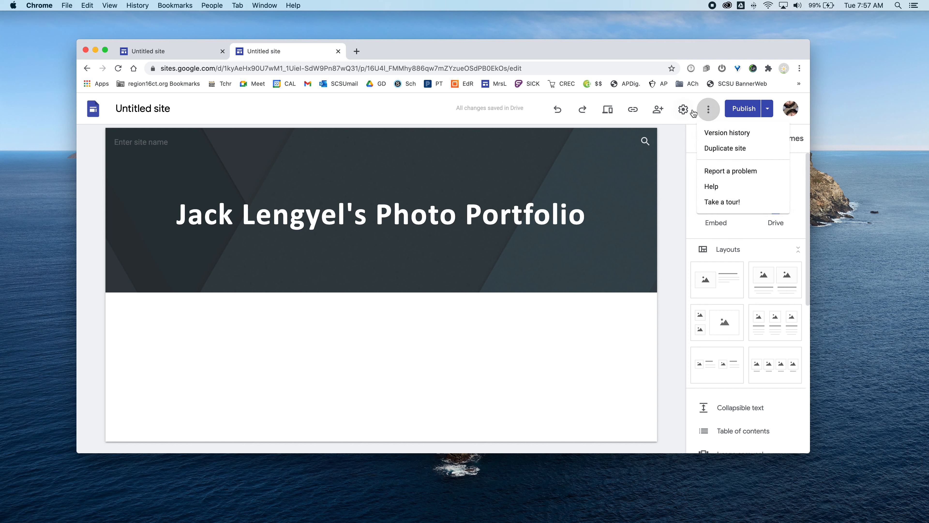
{"action": "left_click", "coordinate": [657, 110]}
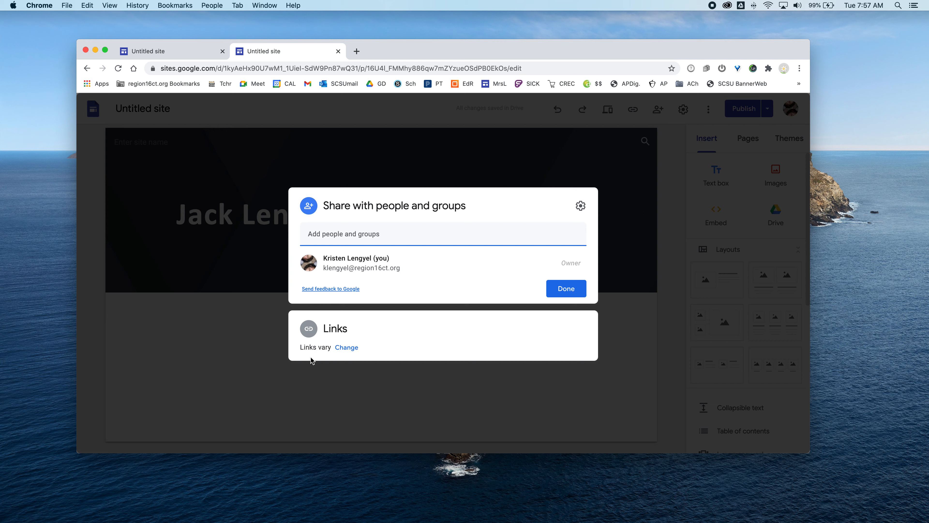
Set the published site's link access to Public, leaving the draft Restricted.
{"action": "left_click", "coordinate": [345, 349]}
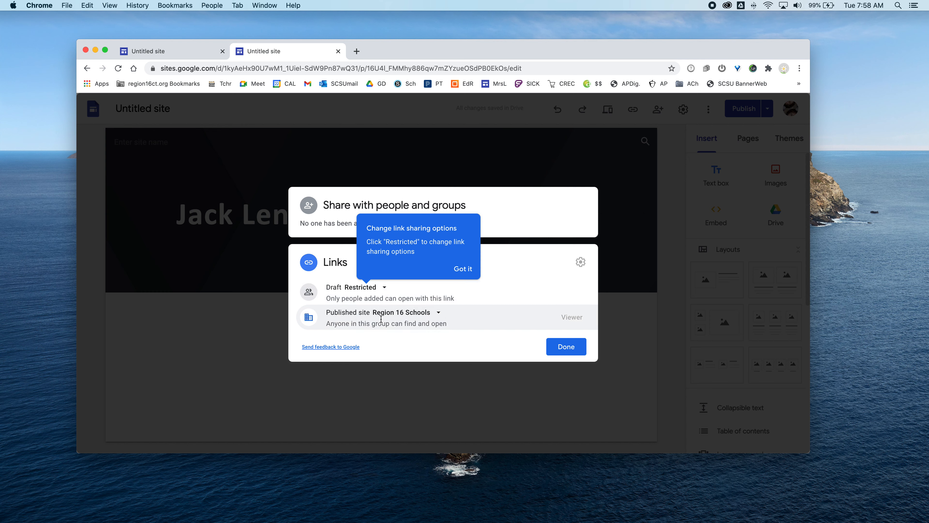
{"action": "left_click", "coordinate": [439, 314]}
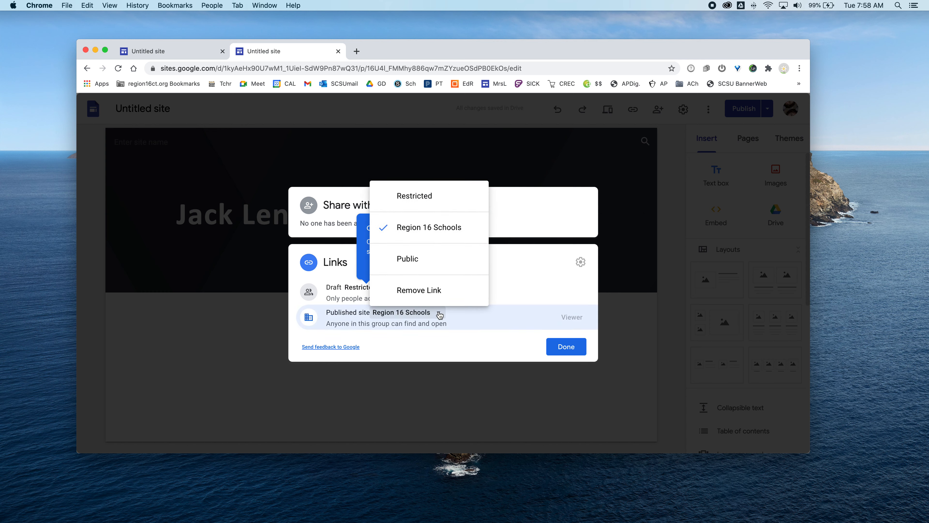
{"action": "left_click", "coordinate": [438, 263]}
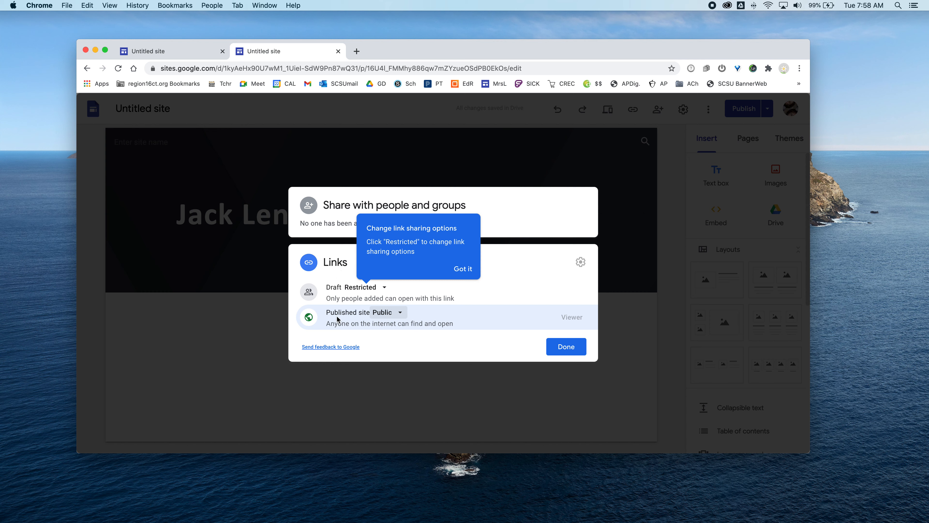
{"action": "left_click", "coordinate": [401, 313]}
{"action": "left_click", "coordinate": [408, 264]}
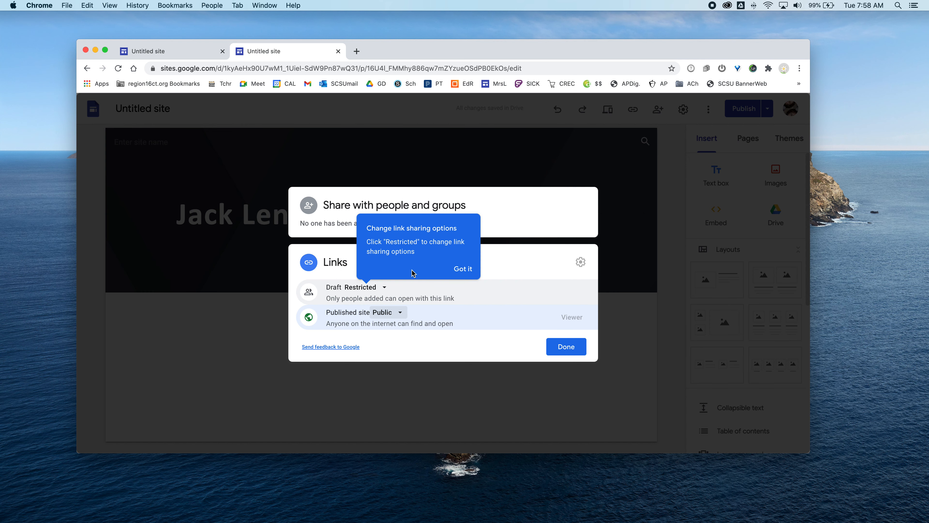